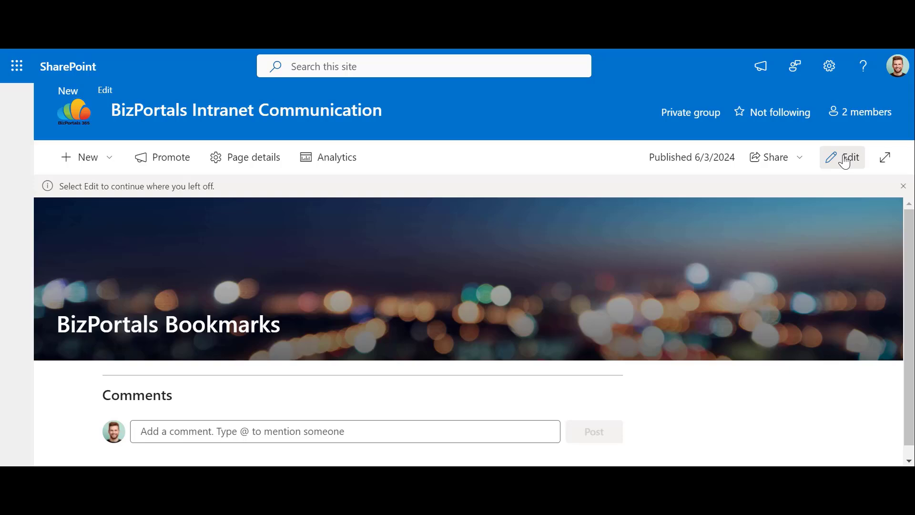
Step: Open the BizPortals Bookmarks page for editing and add the BizPortals Bookmarks web part to its section
click(843, 159)
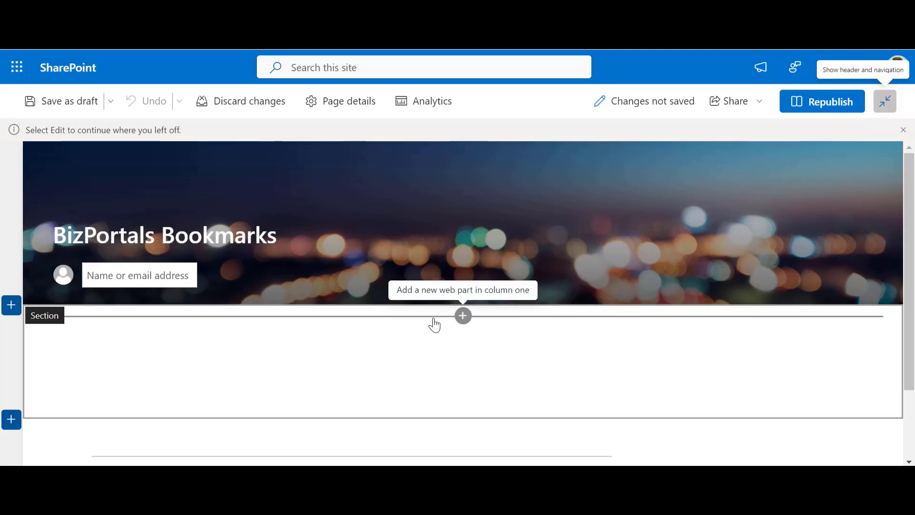
click(433, 320)
text(B)
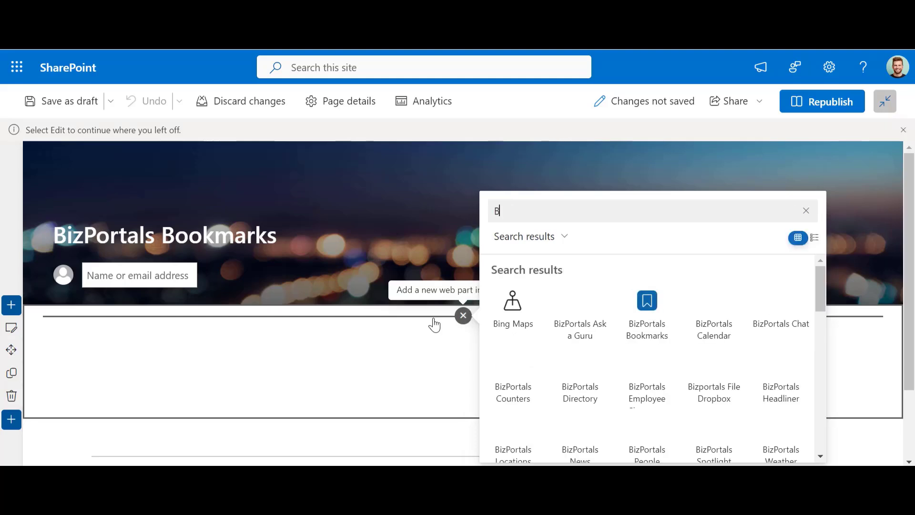
text(ookma)
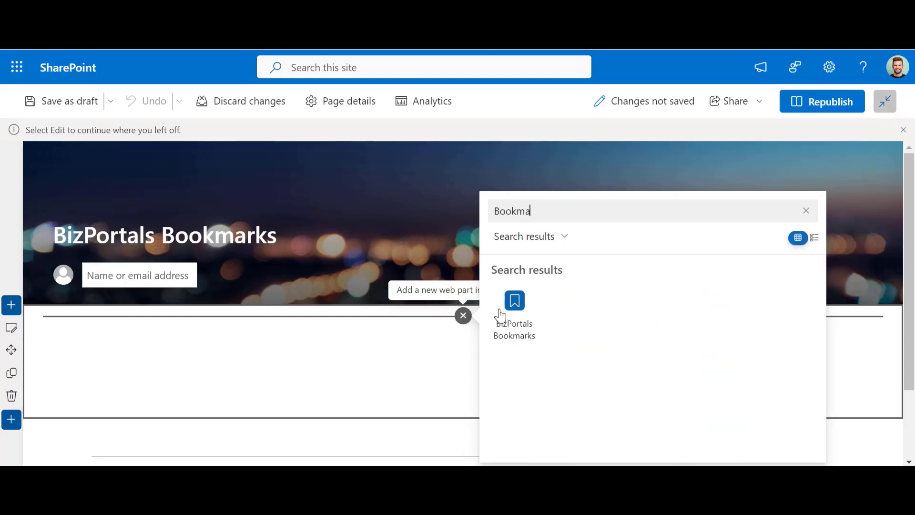
click(525, 315)
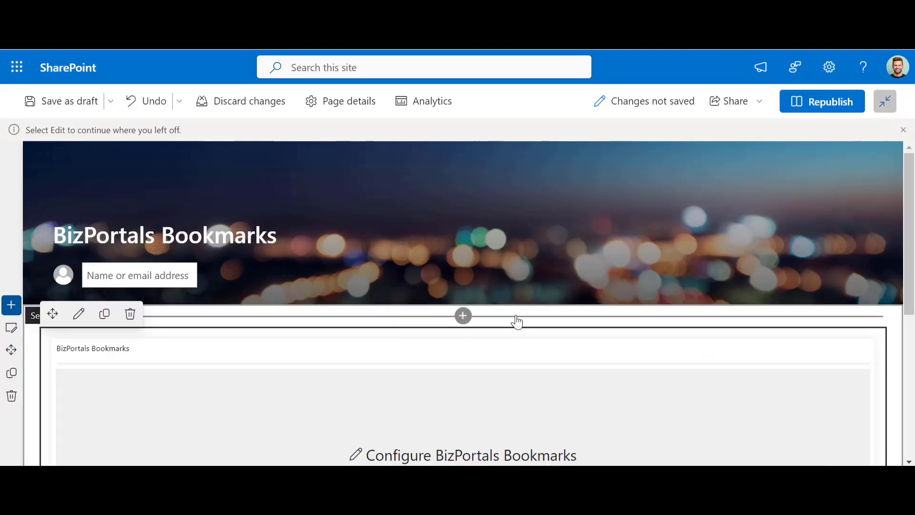
Step: Open the configuration of the new Bookmarks web part and its list management form
drag(913, 231, 913, 310)
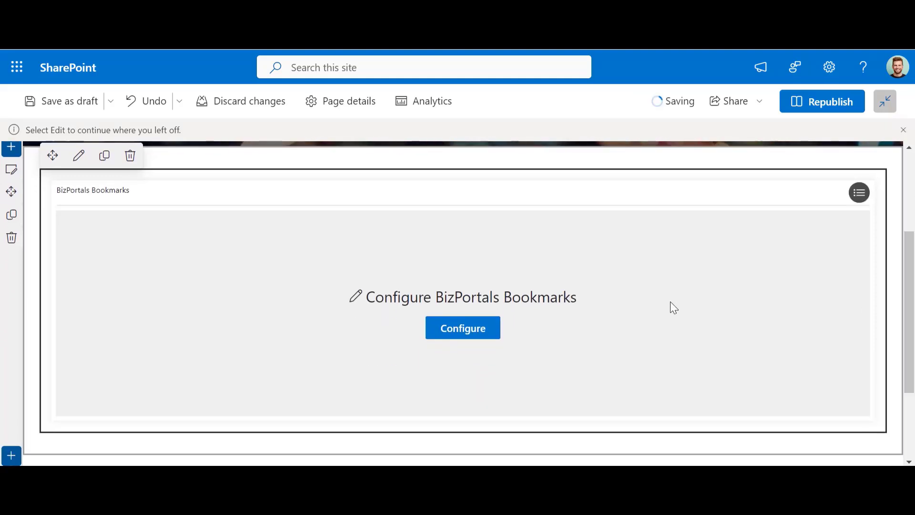
click(466, 334)
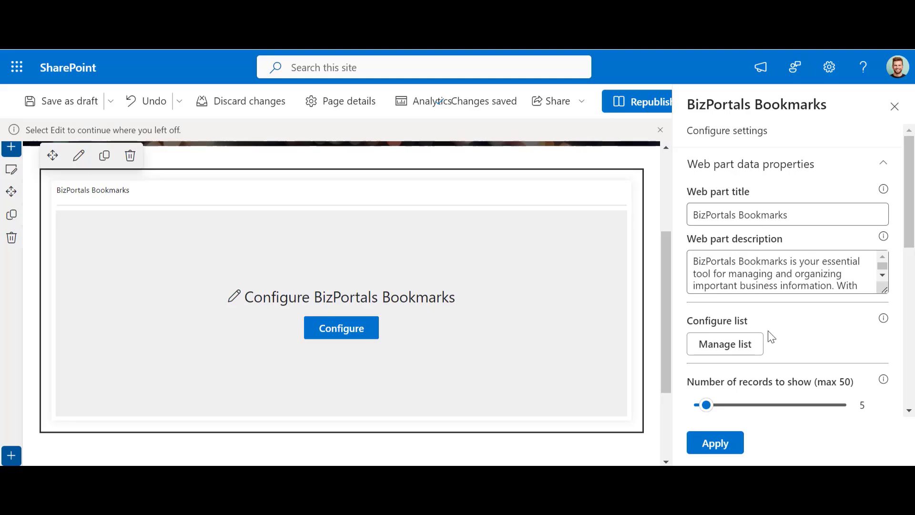
click(725, 344)
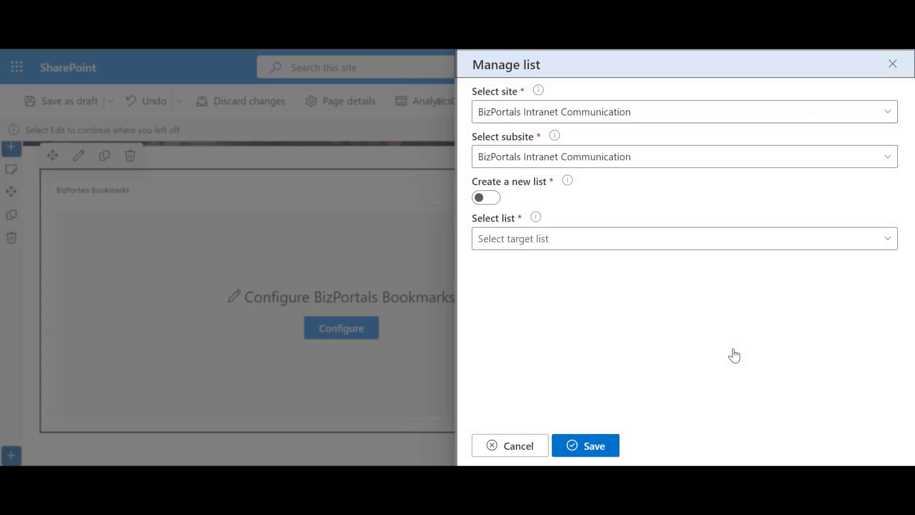
Step: Review the target sites and subsites available for the bookmarks list, keeping BizPortals Intranet Communication
click(894, 116)
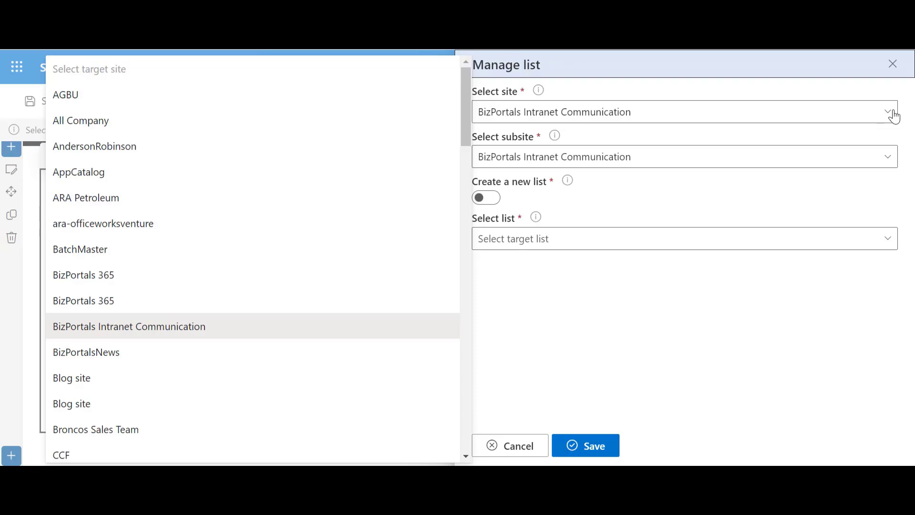
click(894, 115)
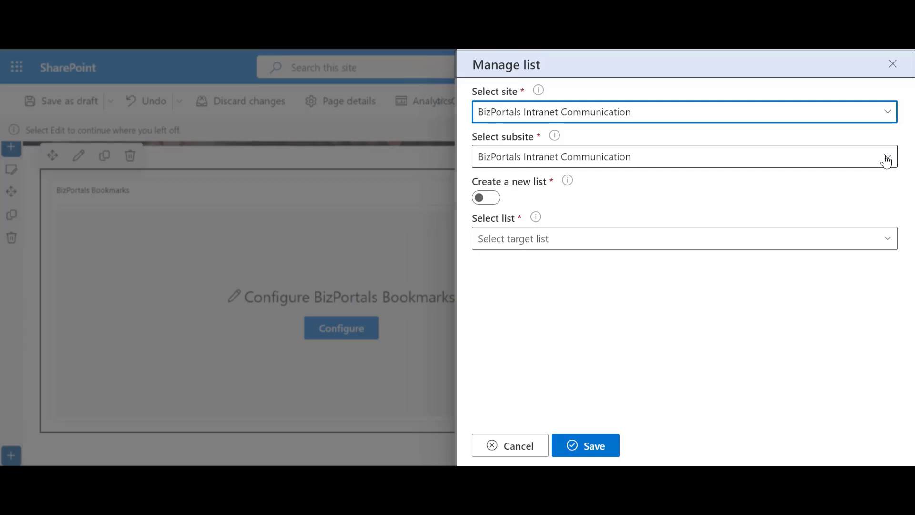
click(886, 159)
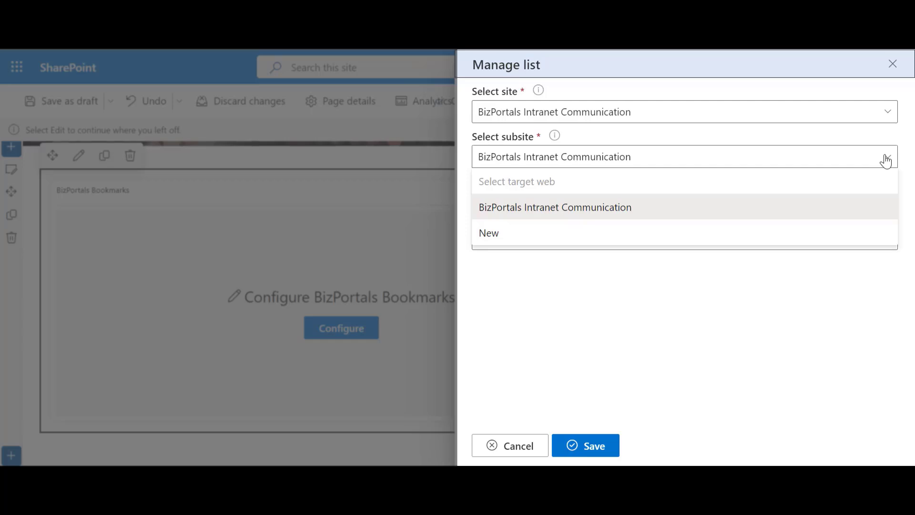
click(886, 159)
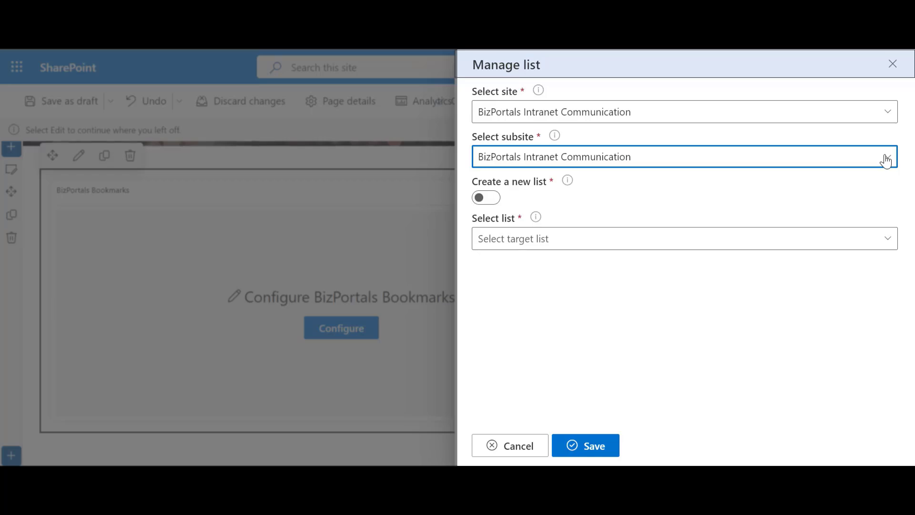
Step: Try the option to create a new list and view the existing lists available instead
click(484, 205)
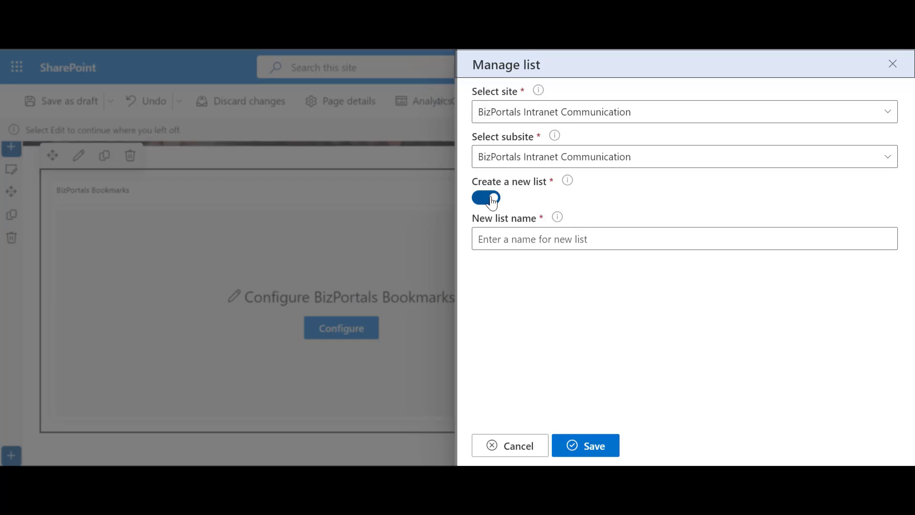
click(493, 200)
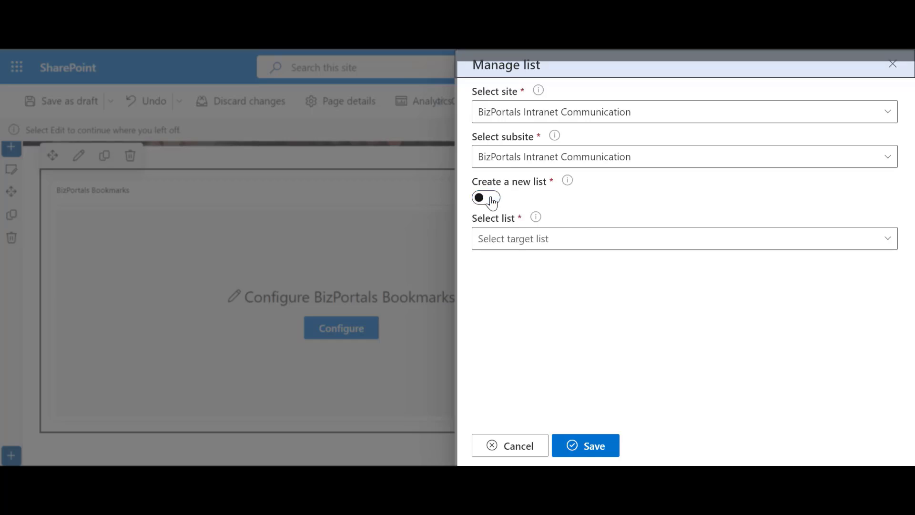
click(550, 243)
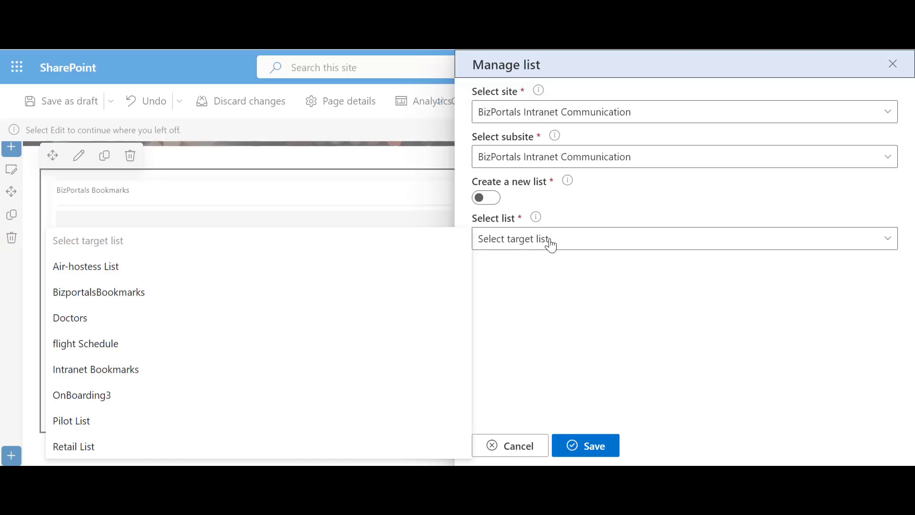
click(551, 244)
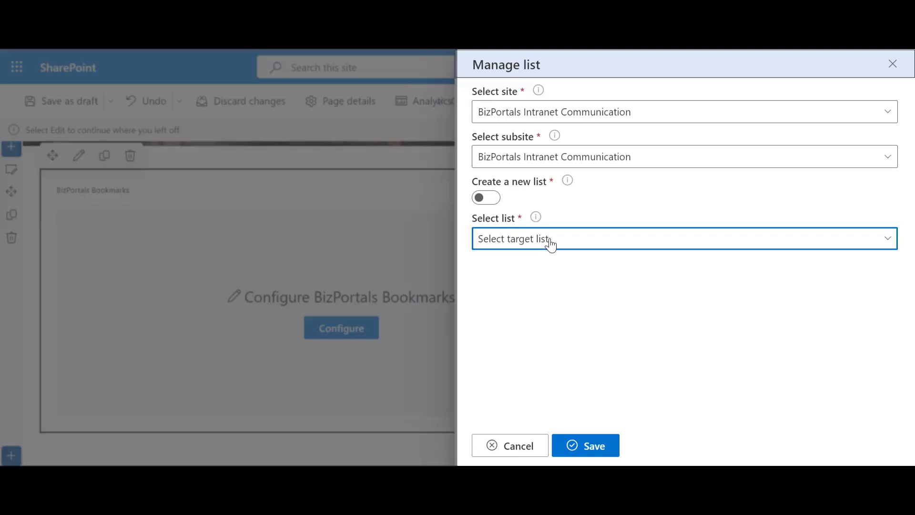
click(491, 198)
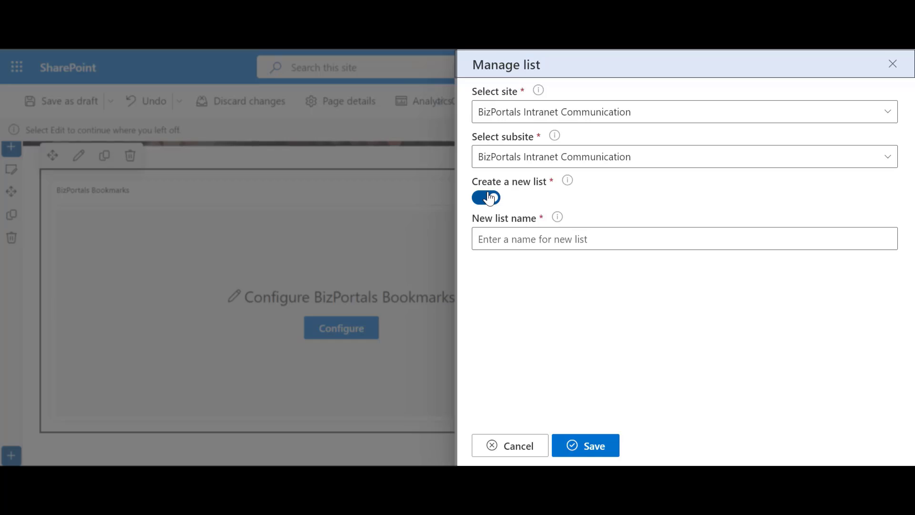
click(491, 198)
Step: Choose the existing BizportalsBookmarks list as the web part's data source and save the list settings
click(513, 237)
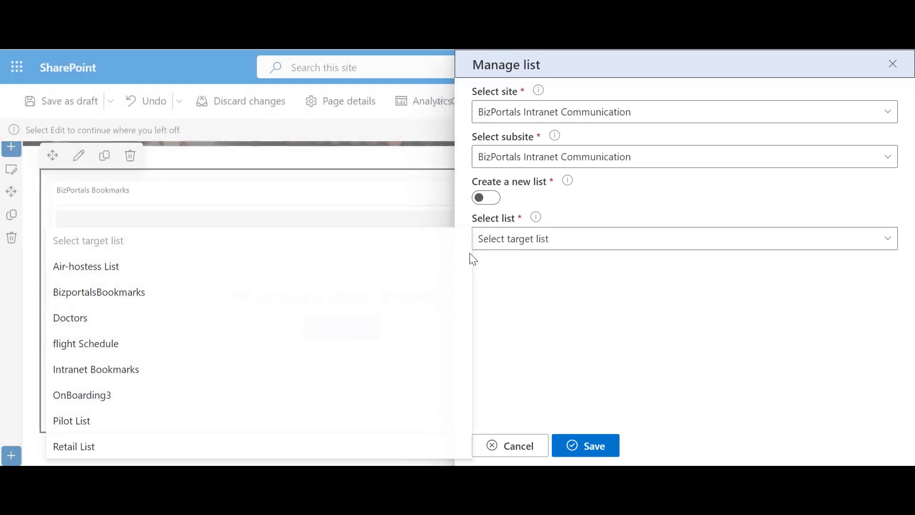
click(121, 299)
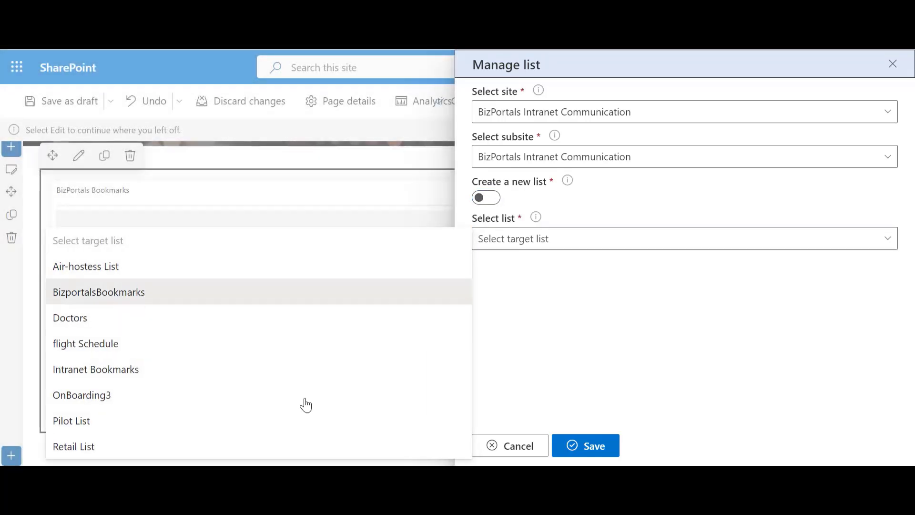
click(590, 451)
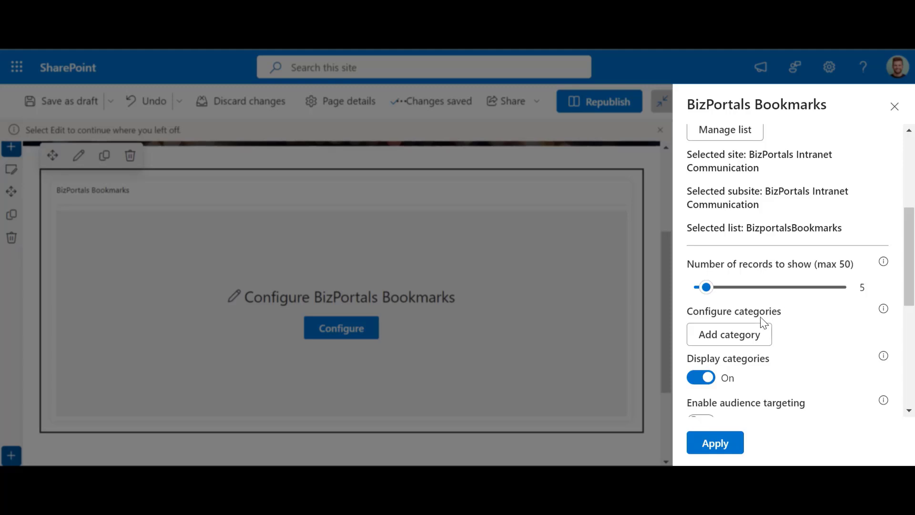
Step: Set the number of records to show to 50 and view the category configuration
drag(709, 295, 866, 292)
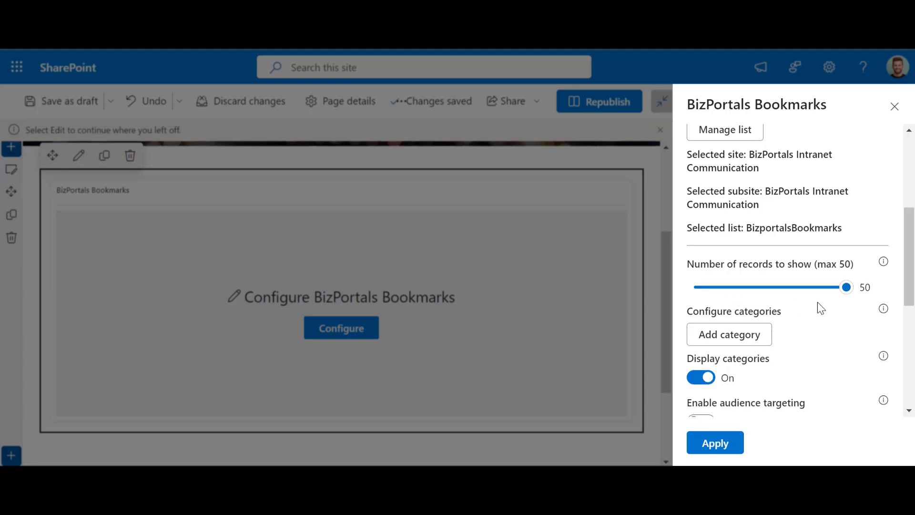
click(737, 336)
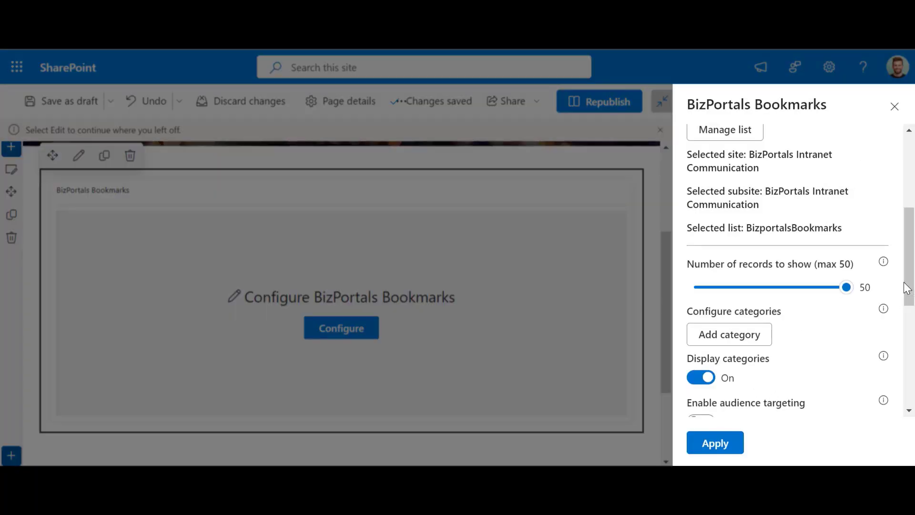
Step: Keep categories displayed, enable audience targeting, search, personal links and the border, and apply the web part data properties
drag(907, 287, 912, 311)
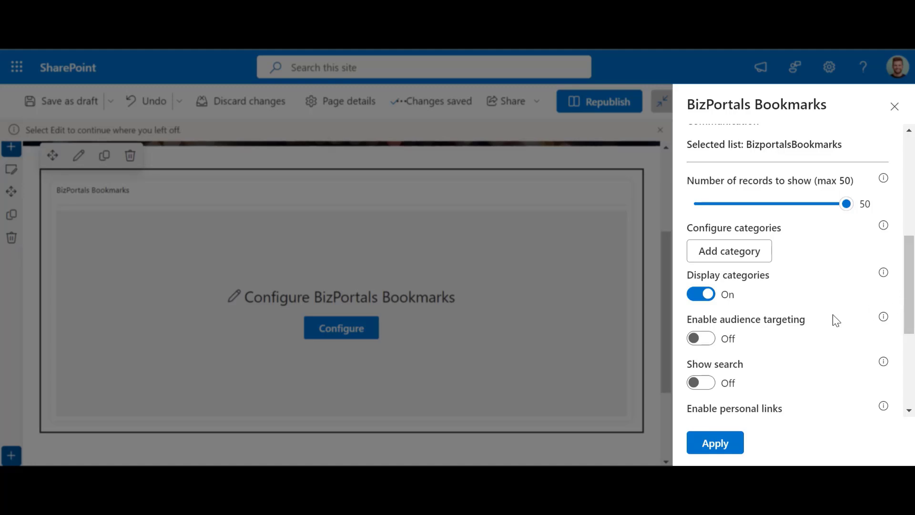
click(706, 303)
click(706, 303)
click(710, 342)
scroll(867, 346, down, 3)
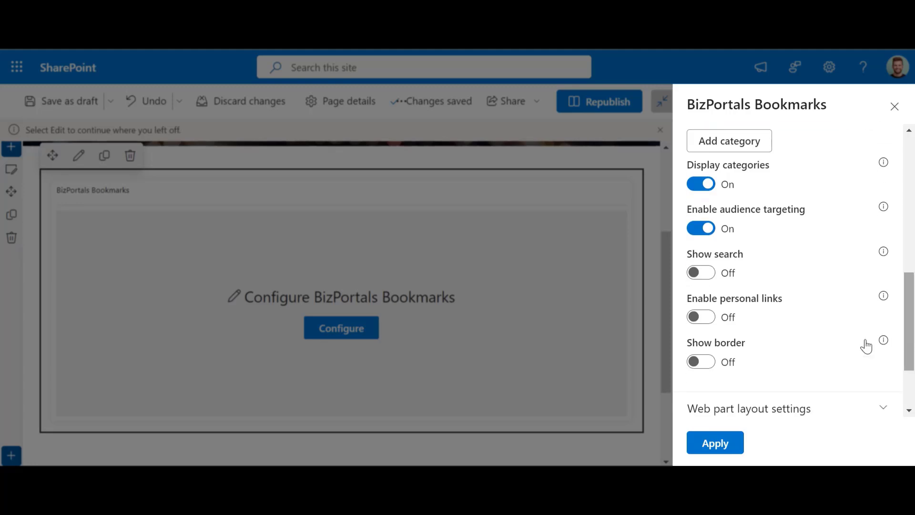
click(699, 274)
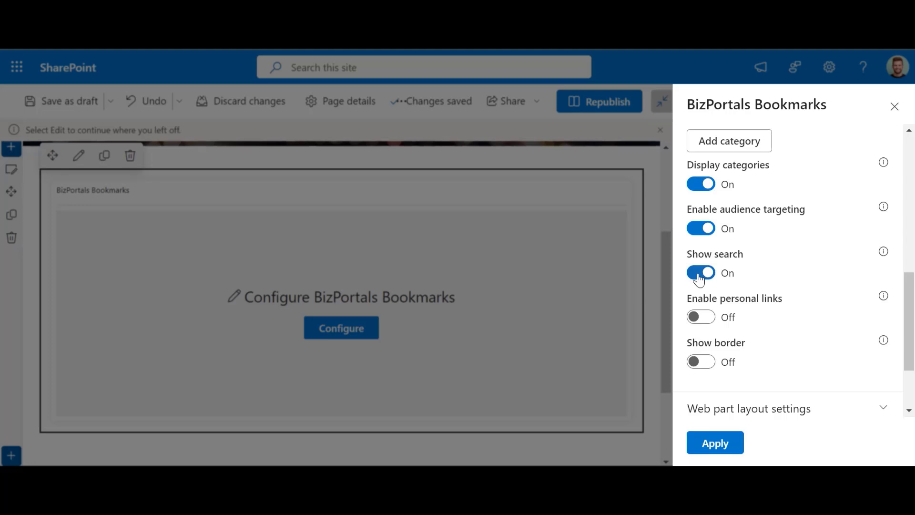
click(702, 318)
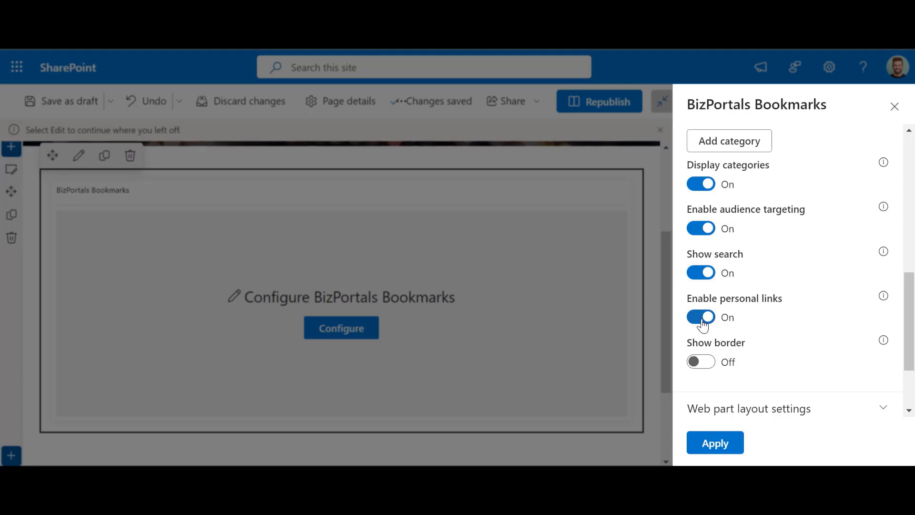
click(700, 367)
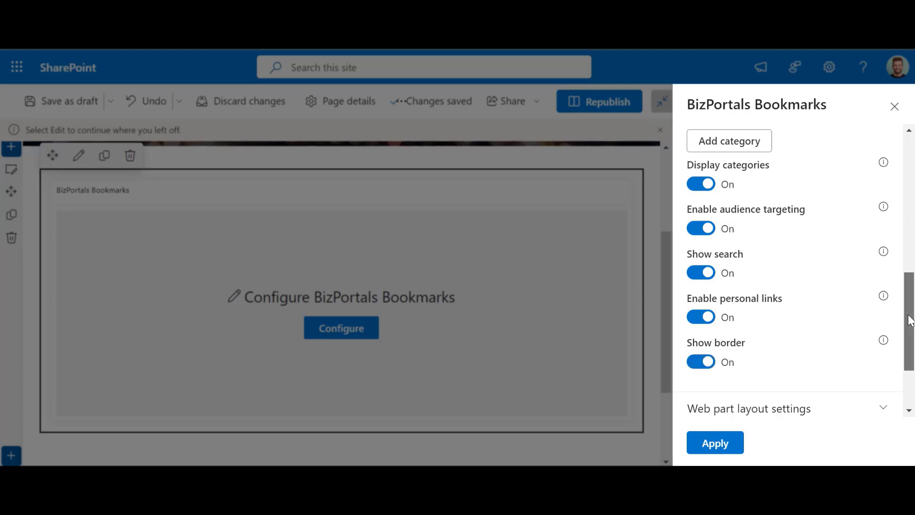
drag(909, 321, 900, 344)
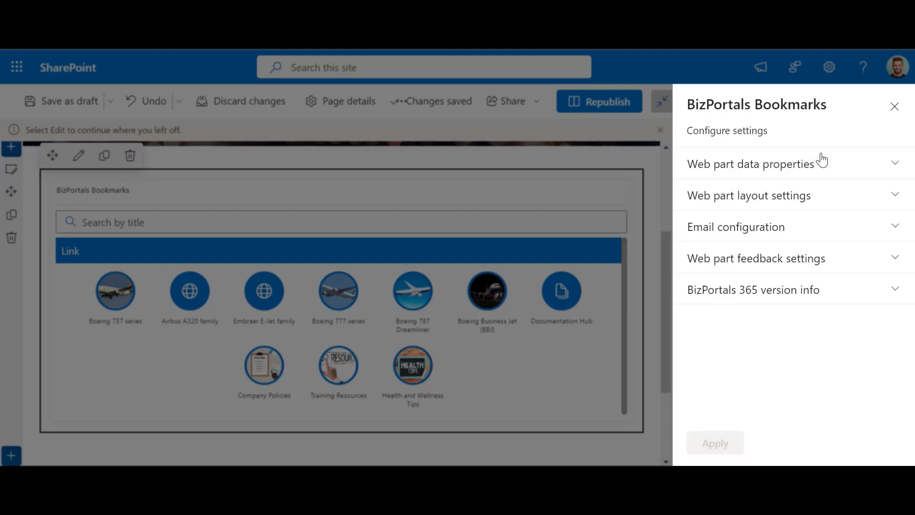
Step: In the web part layout settings, try header layouts Panel 06 and Panel 07, and select Panel 05
click(811, 195)
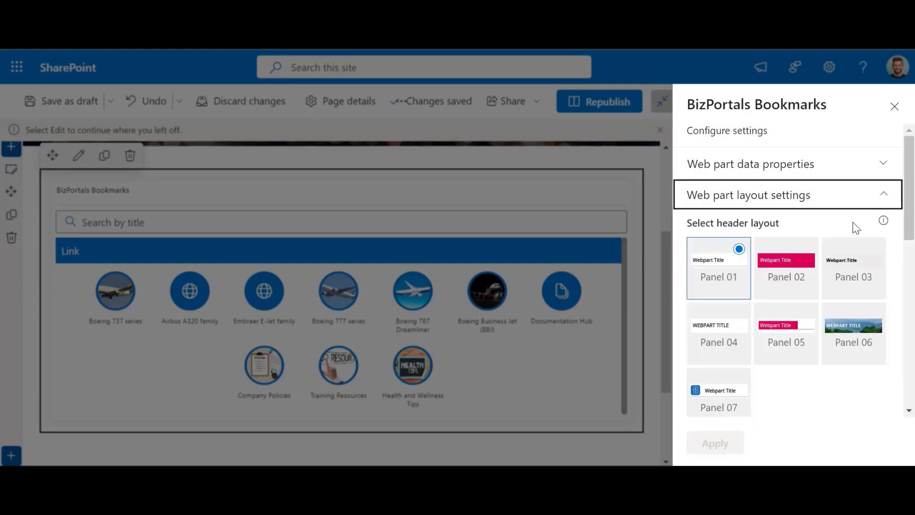
drag(910, 216, 904, 246)
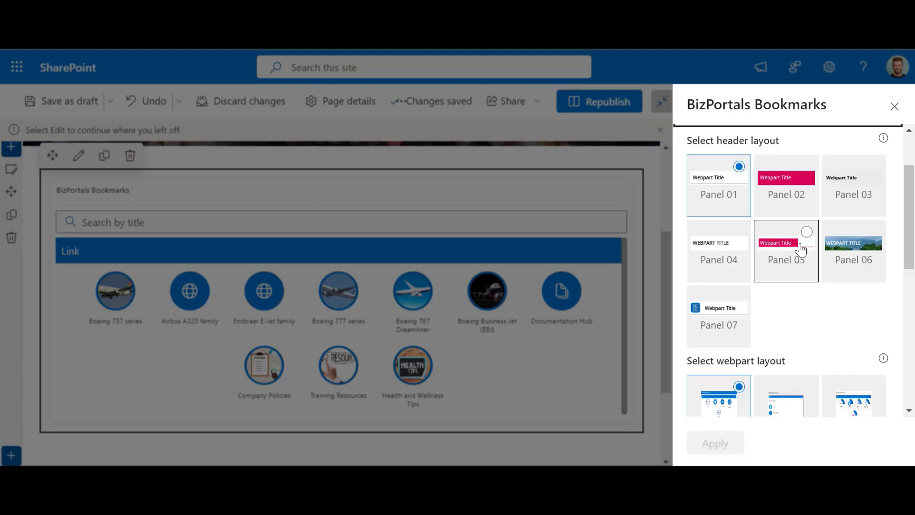
click(851, 260)
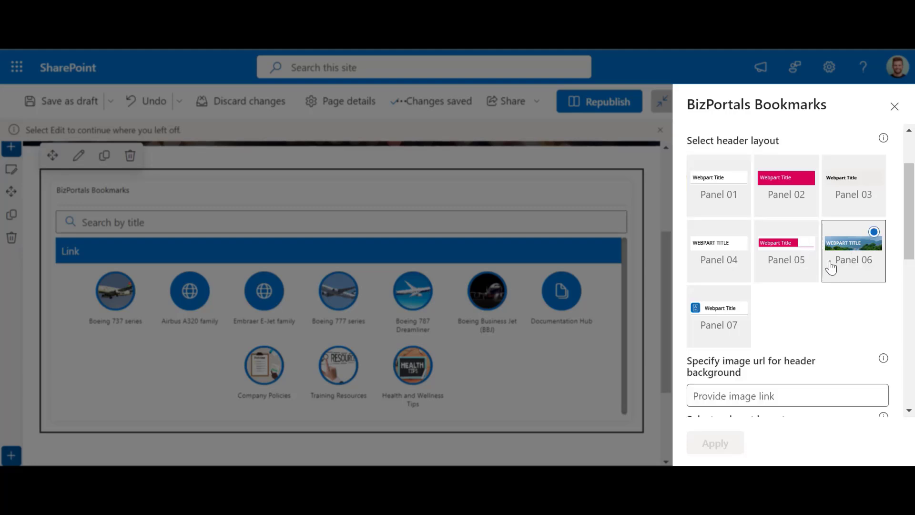
click(726, 312)
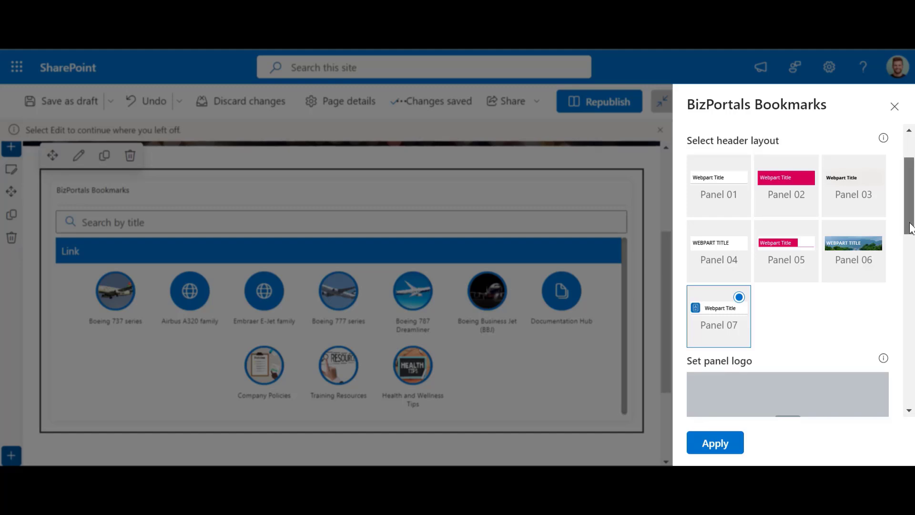
scroll(905, 252, down, 2)
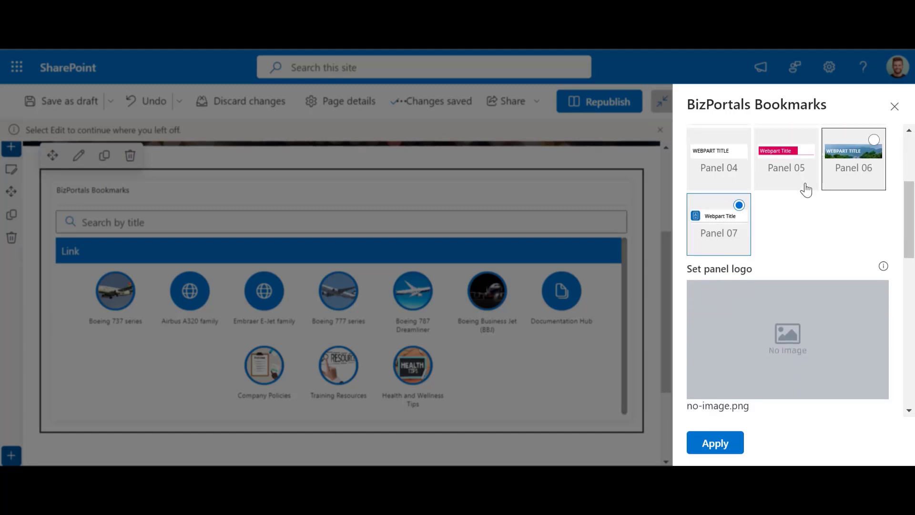
click(829, 185)
scroll(905, 229, down, 1)
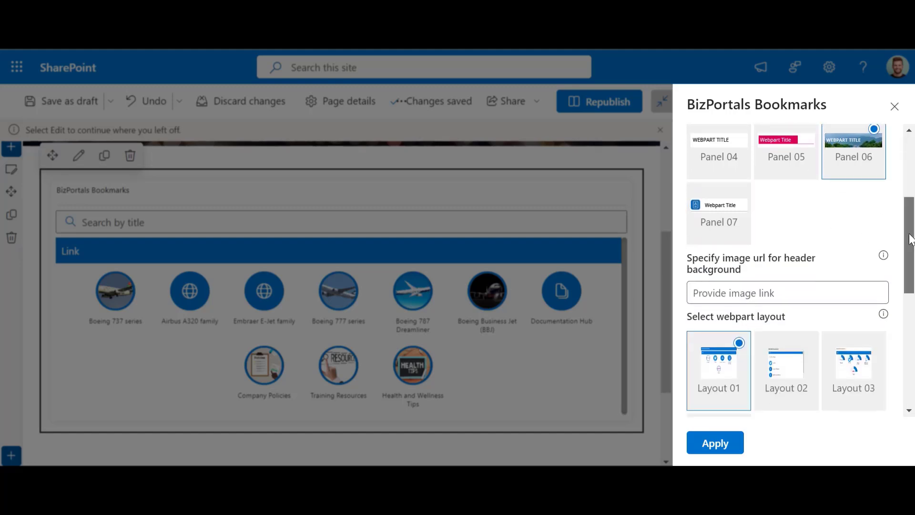
click(795, 177)
Step: Set the web part height to 330 px, keeping Layout 01 as the web part layout
scroll(901, 286, down, 2)
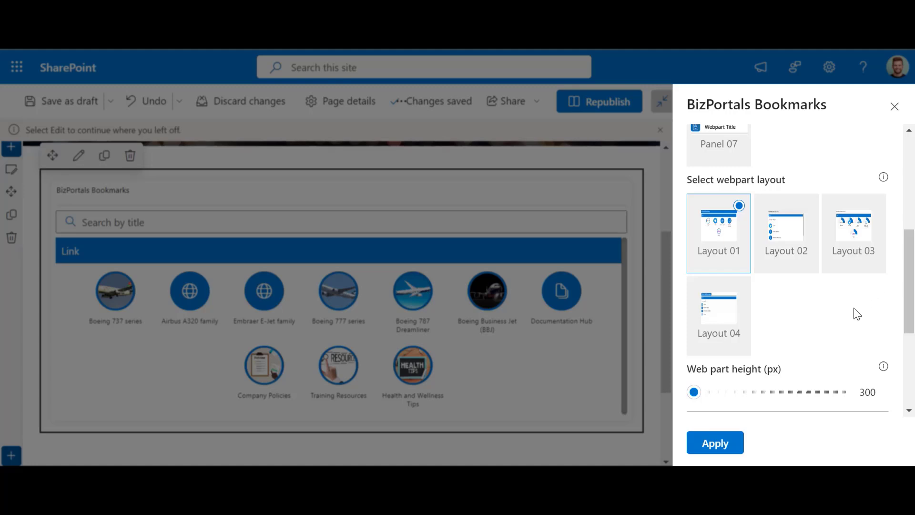
scroll(875, 334, down, 1)
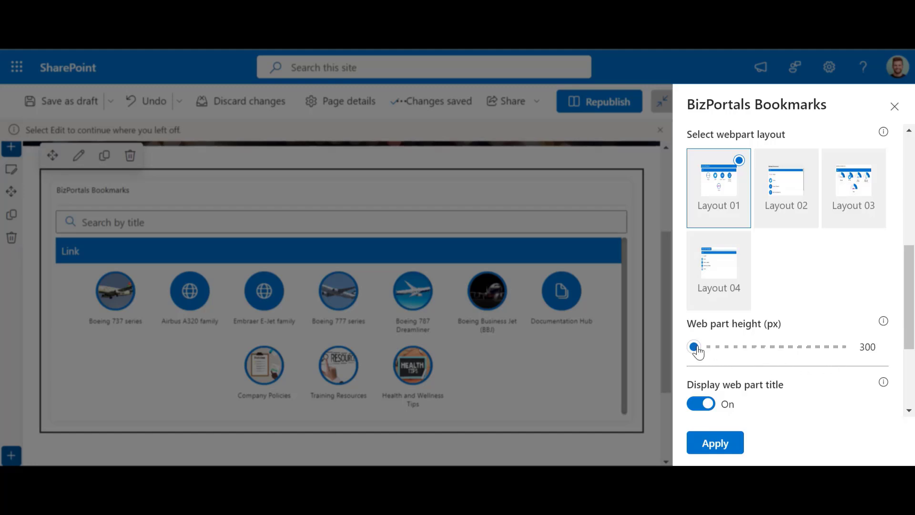
mouse_move(694, 348)
mouse_down()
mouse_move(706, 348)
mouse_move(696, 351)
mouse_up()
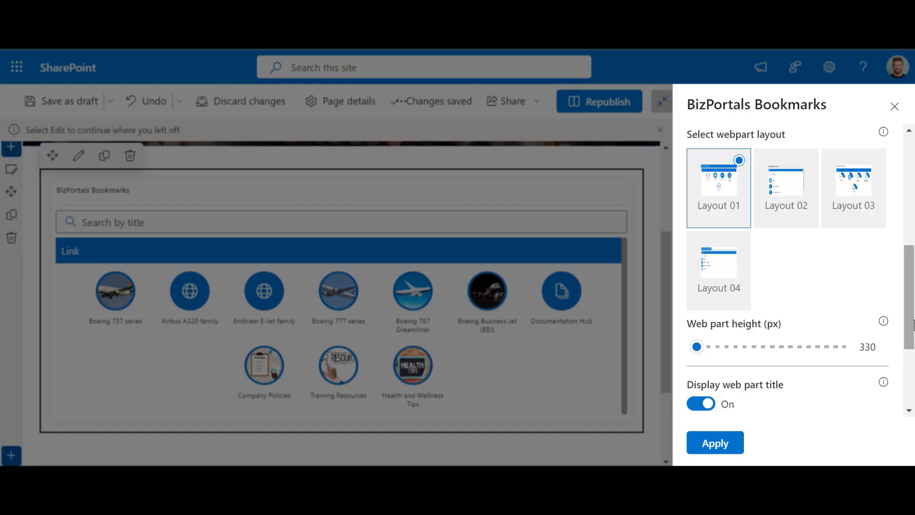
Step: Enable theme customization for the web part and open the code view of its theme editor
scroll(909, 348, down, 2)
scroll(909, 348, down, 1)
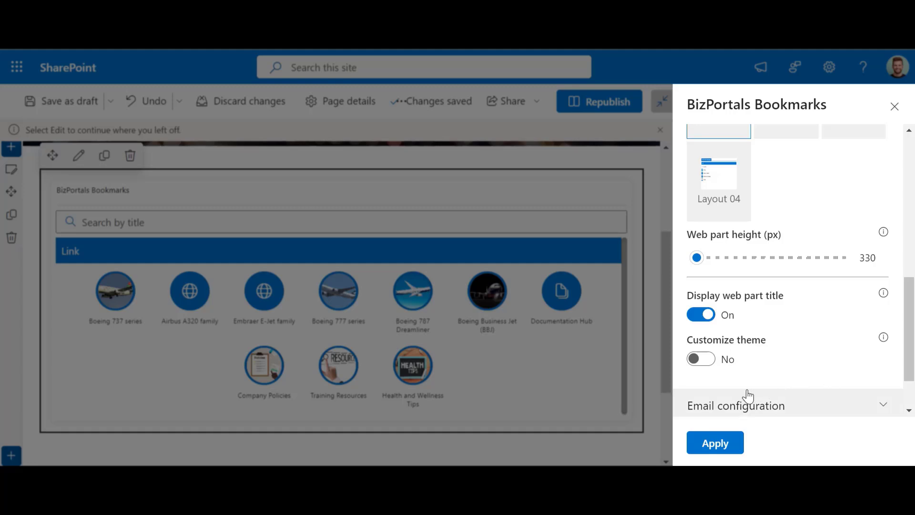
click(705, 365)
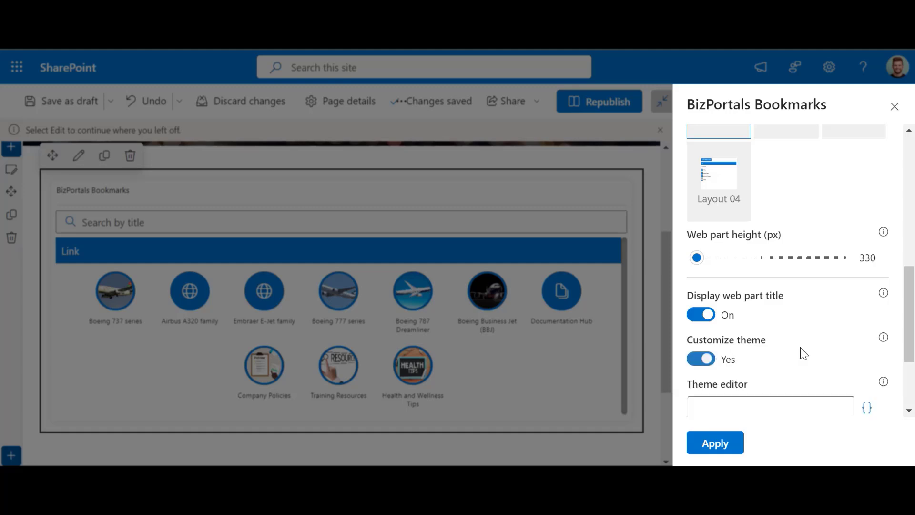
scroll(909, 350, down, 2)
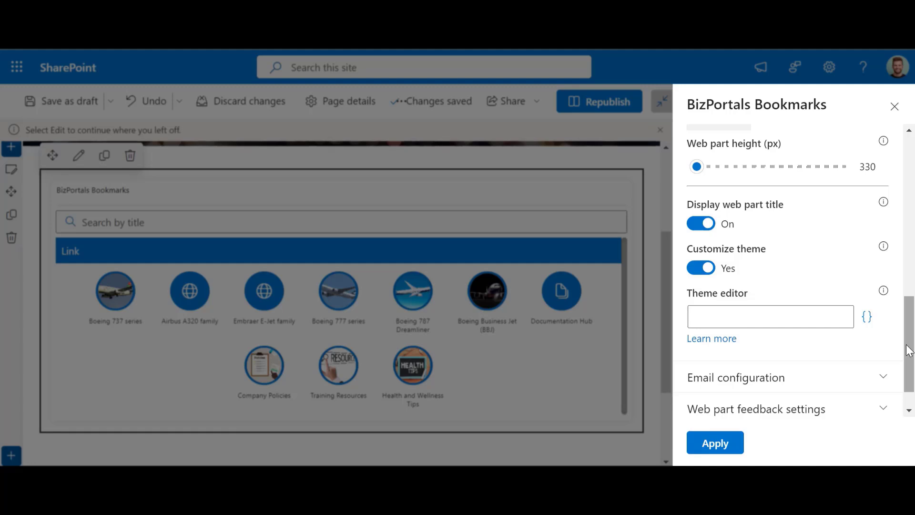
click(868, 317)
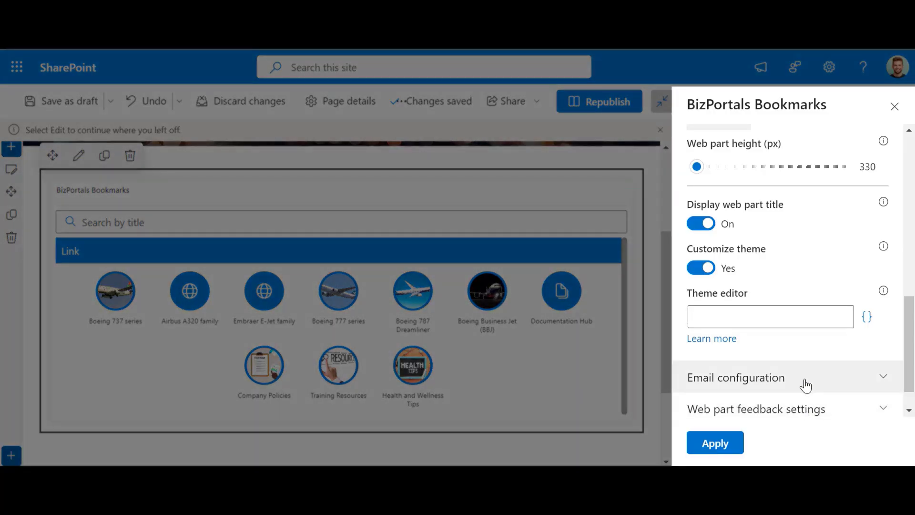
Step: Examine the email configuration, try the option to send email as text, and leave it off
click(801, 382)
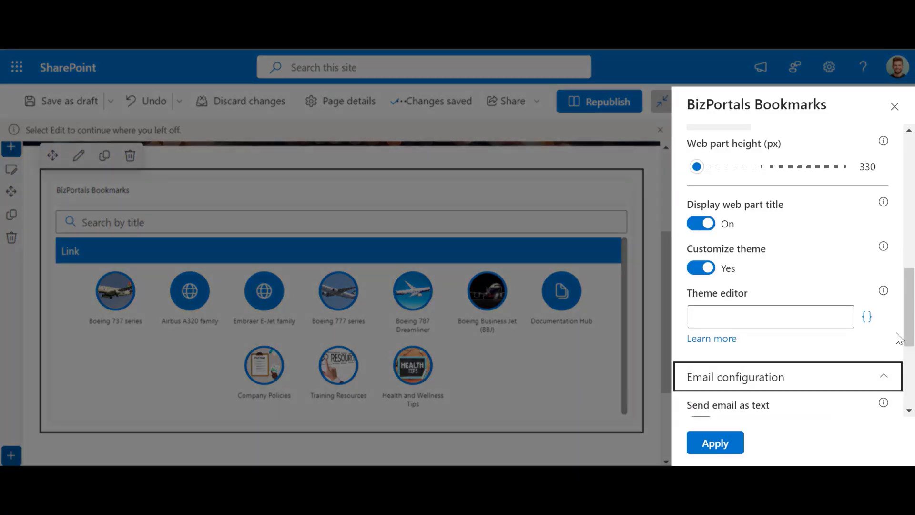
drag(911, 320, 908, 383)
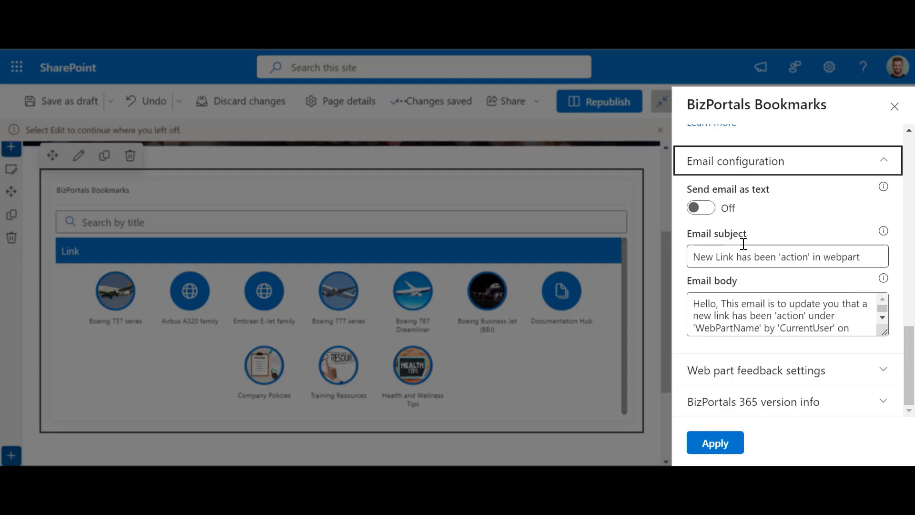
click(706, 209)
click(706, 209)
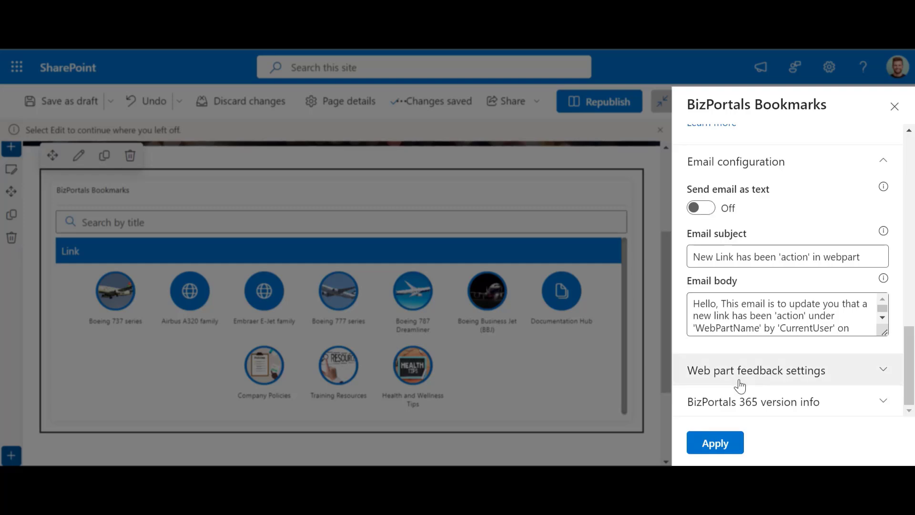
Step: Expand the web part feedback settings to view the feedback subject and recipient fields, and apply the web part configuration
click(734, 368)
drag(906, 336, 907, 380)
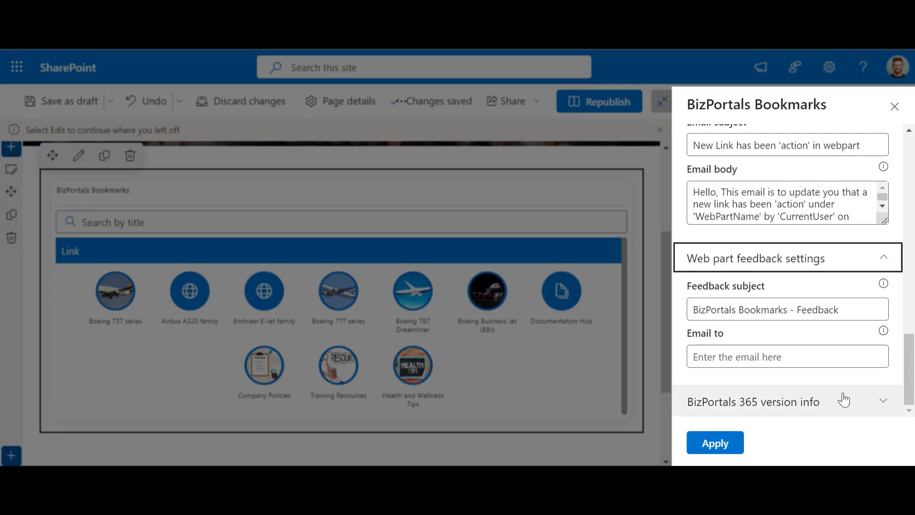
click(719, 442)
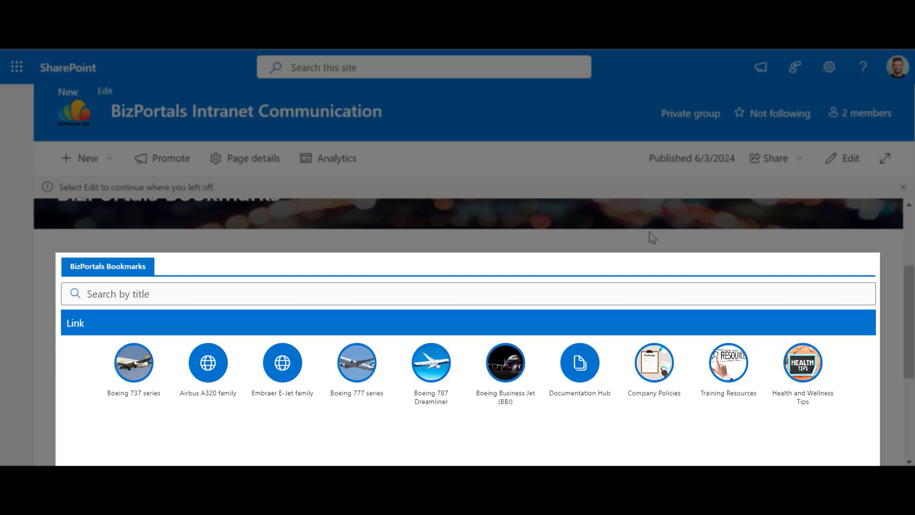
Step: Start a new bookmark from the BizPortals Bookmarks management list and keep its category as Link
mouse_move(865, 267)
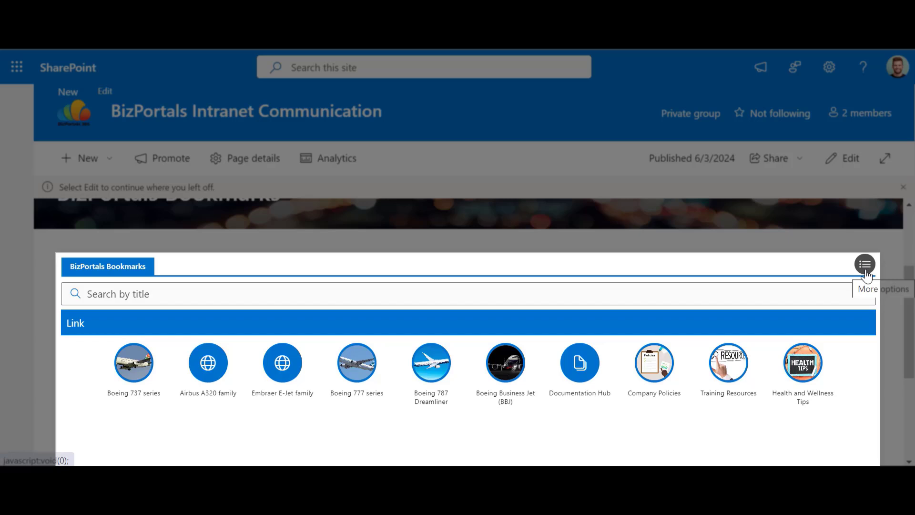
click(865, 265)
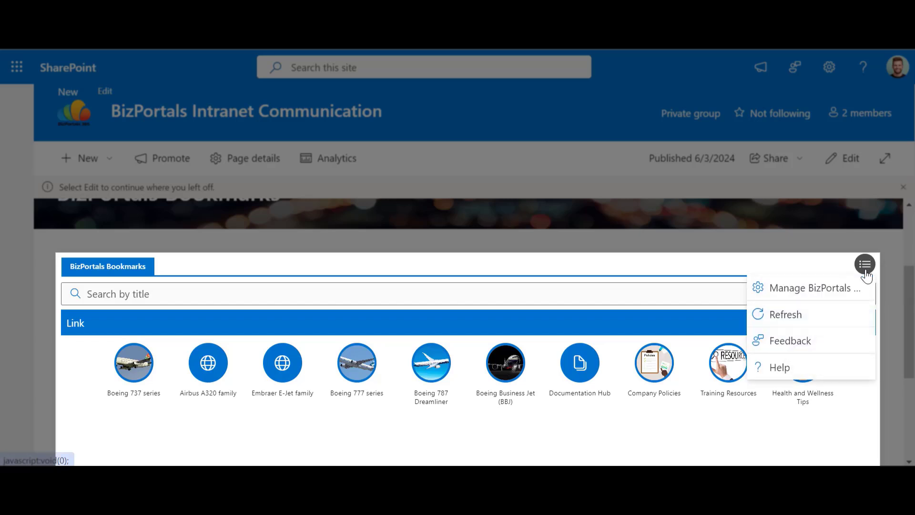
click(765, 292)
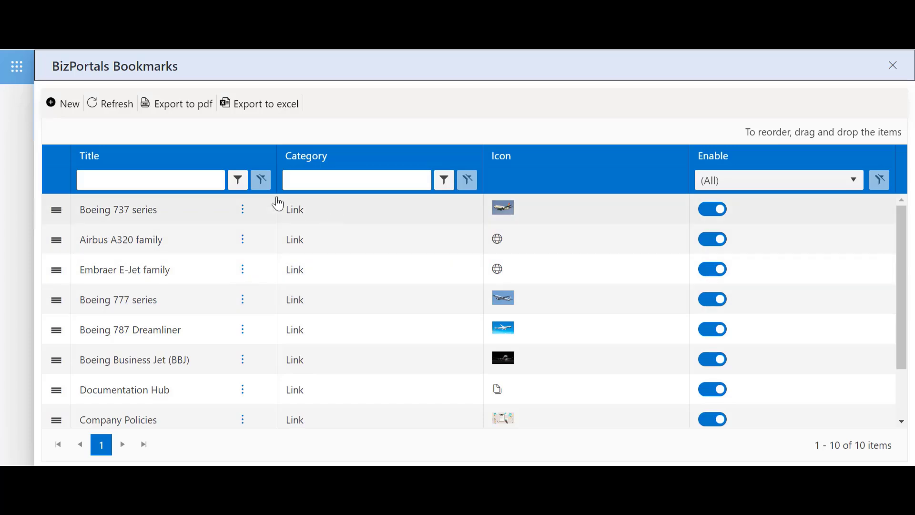
click(72, 109)
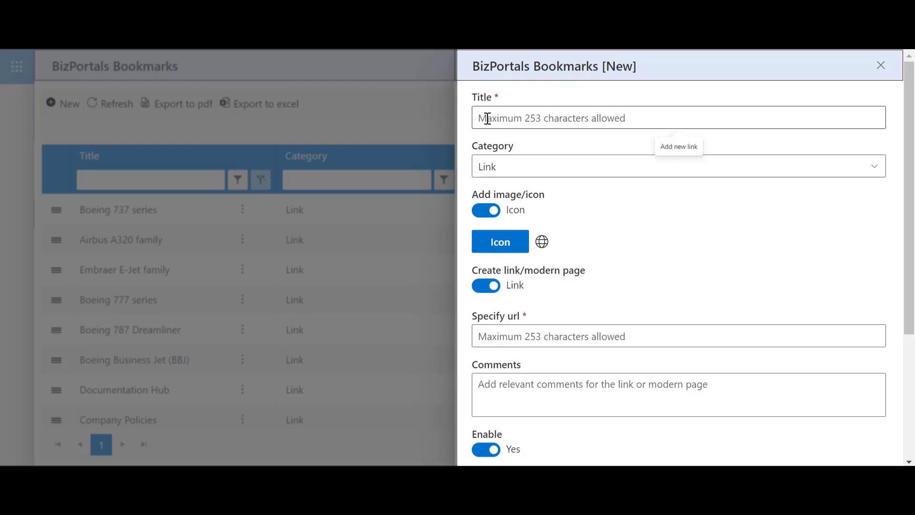
click(628, 171)
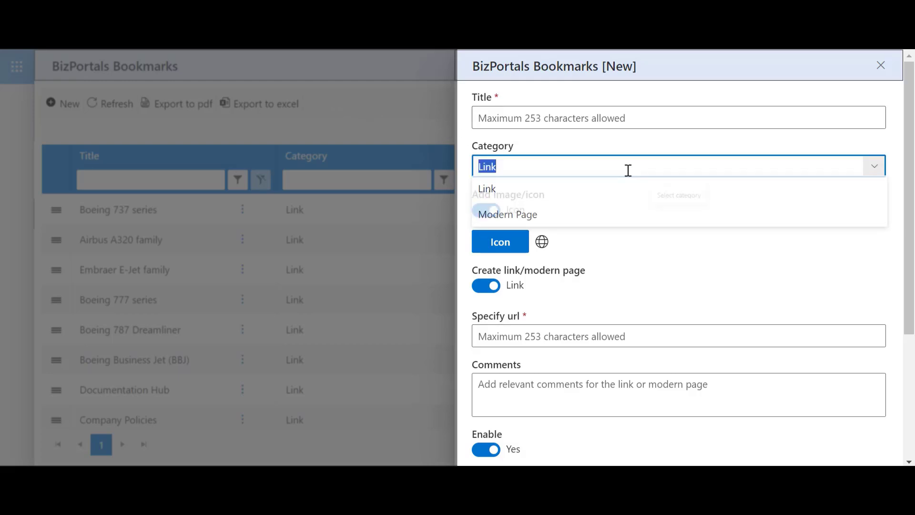
click(629, 170)
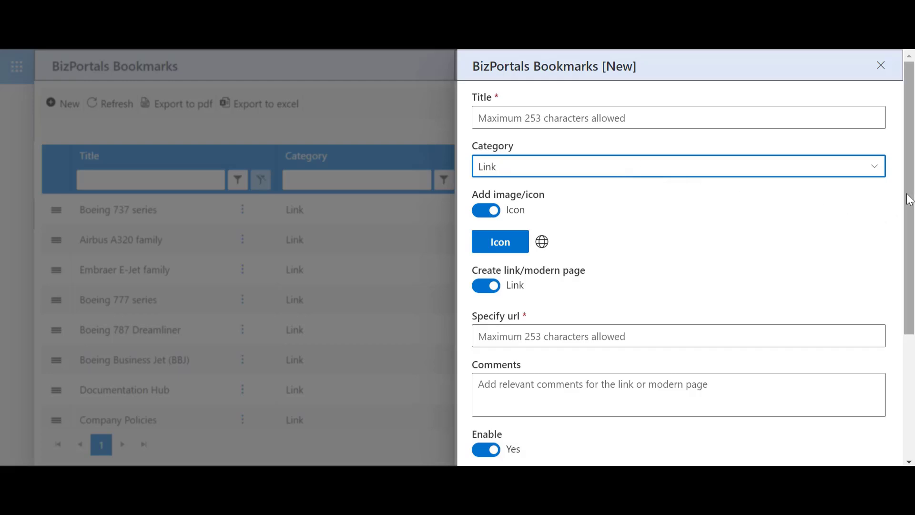
Step: Try the image/icon and link/modern page switches for the new bookmark and return them to Icon and Link
drag(909, 199, 905, 221)
click(492, 175)
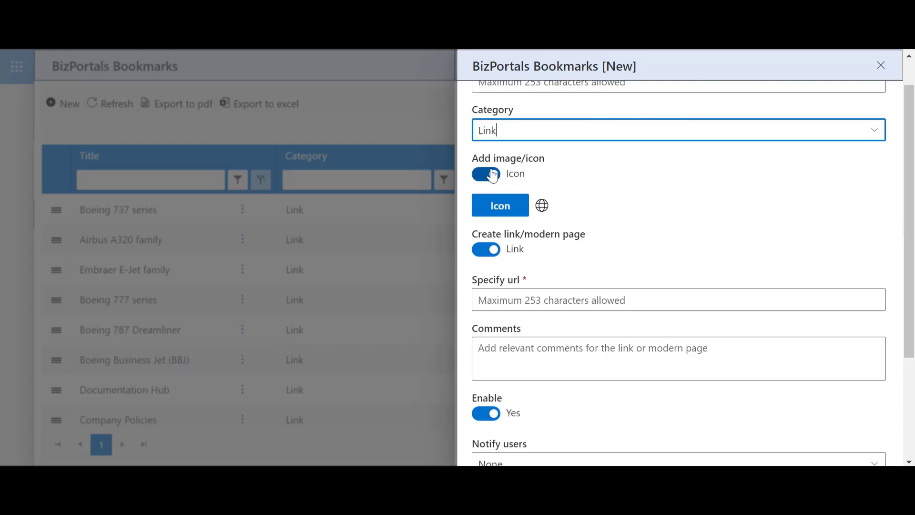
click(492, 175)
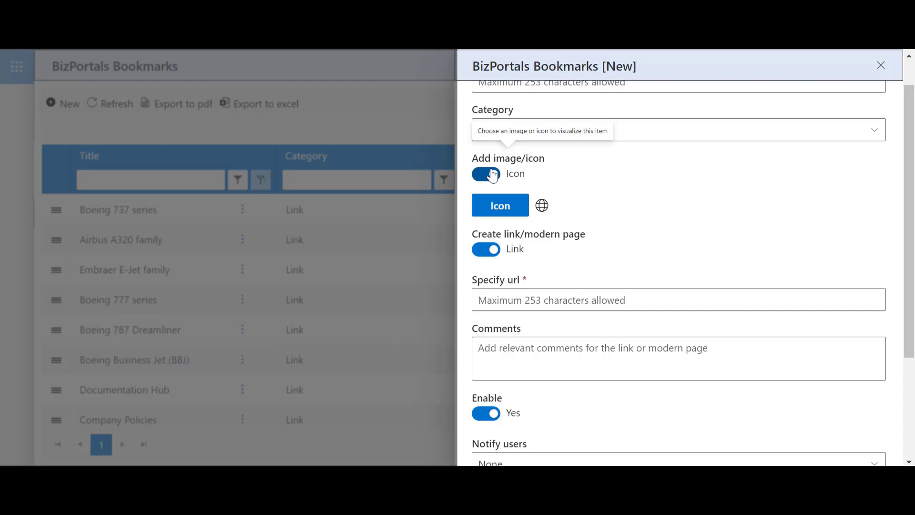
click(485, 251)
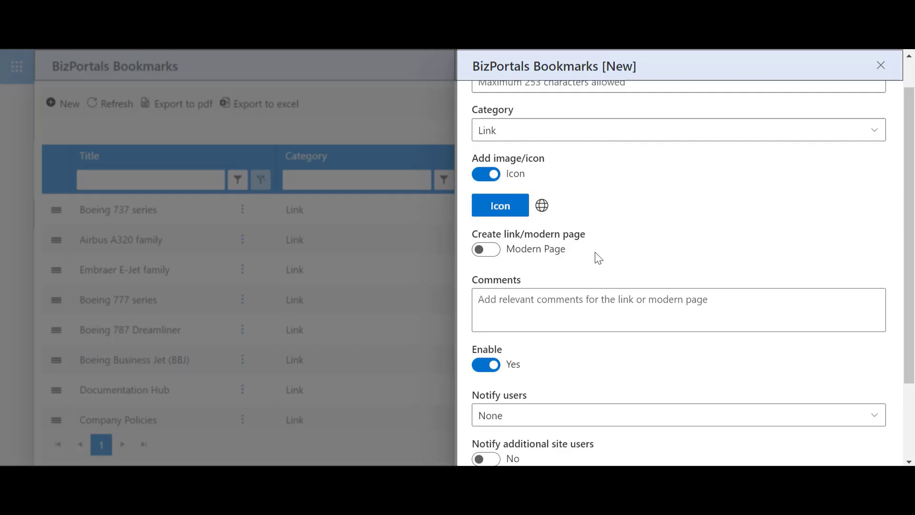
click(495, 249)
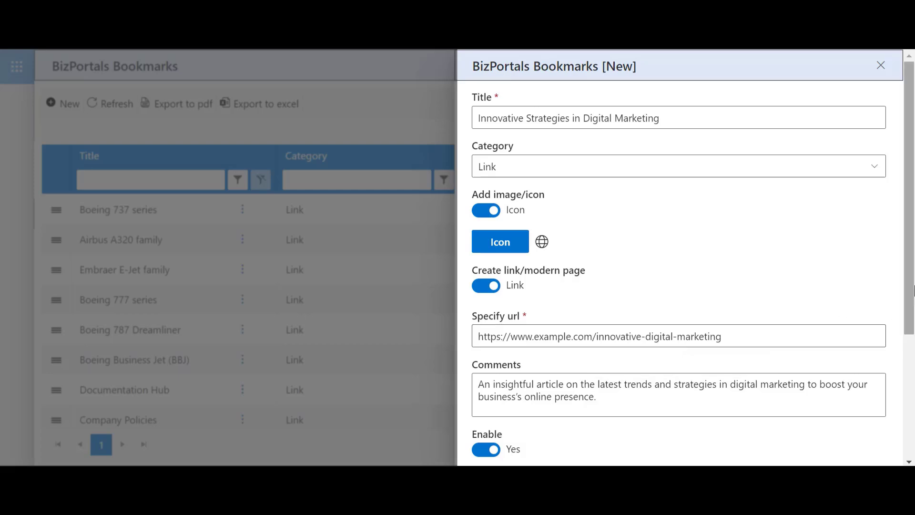
Step: Keep user notifications at None and save the new bookmark "Innovative Strategies in Digital Marketing" with its example URL and comment
drag(914, 290, 911, 415)
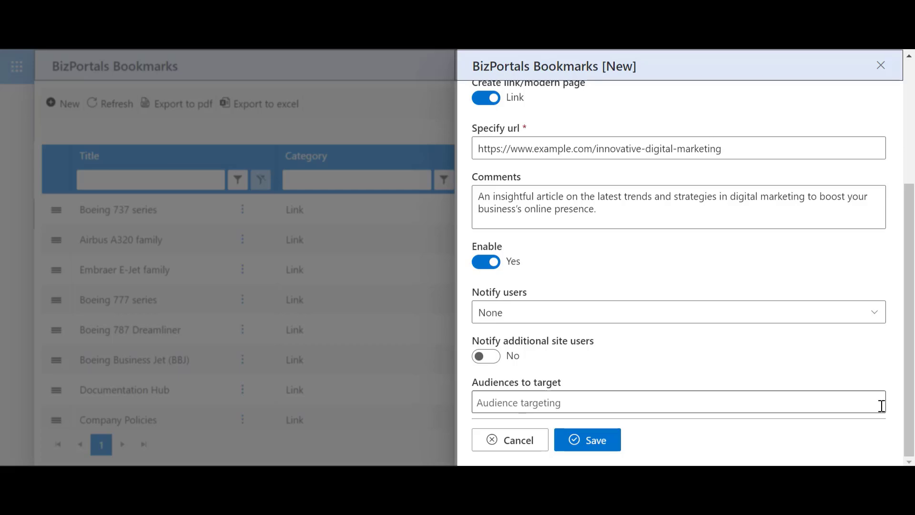
click(544, 305)
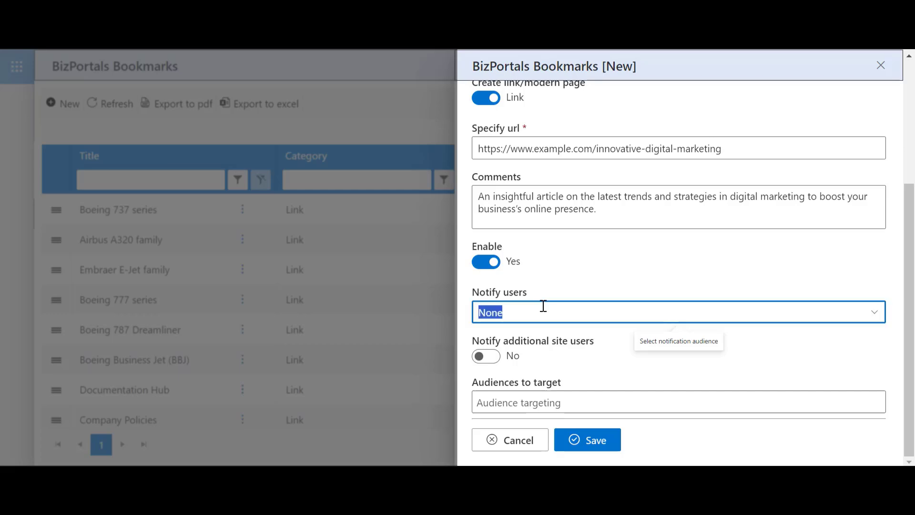
click(543, 306)
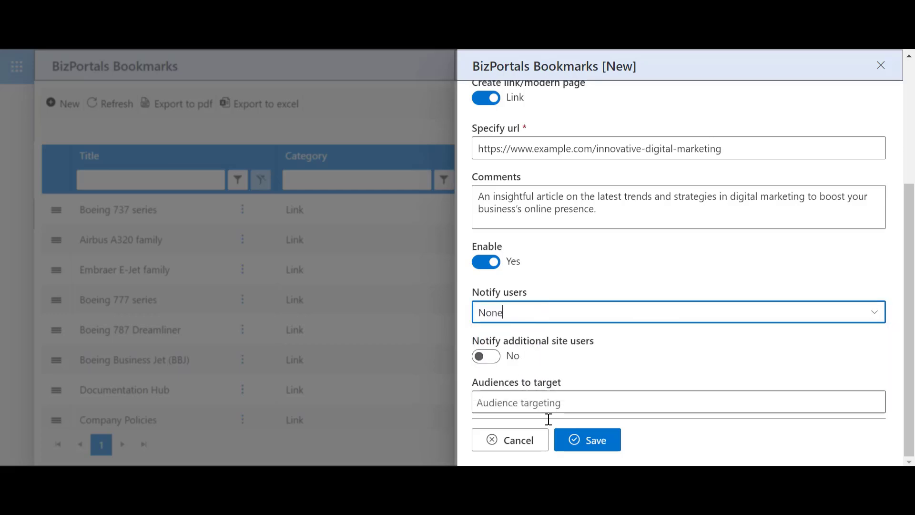
click(580, 440)
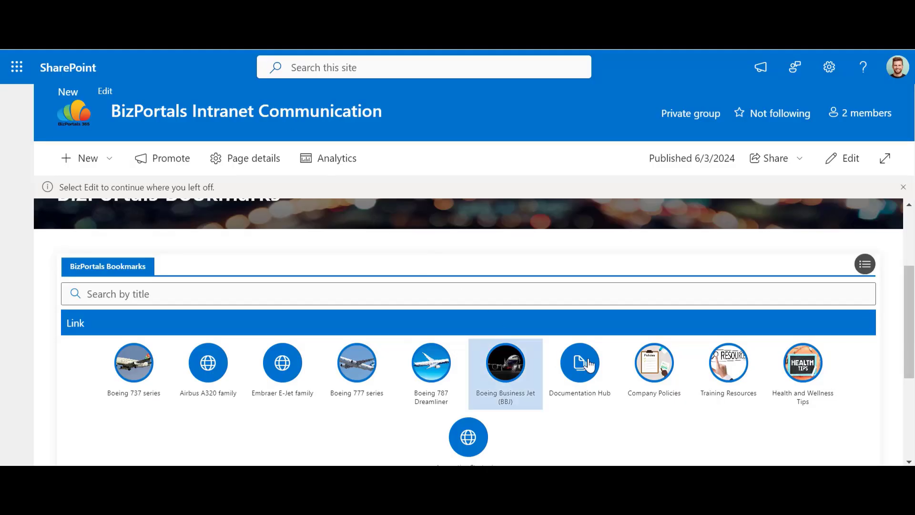
Step: View the details of the Boeing 737 series bookmark in the management list and close them without editing
click(865, 265)
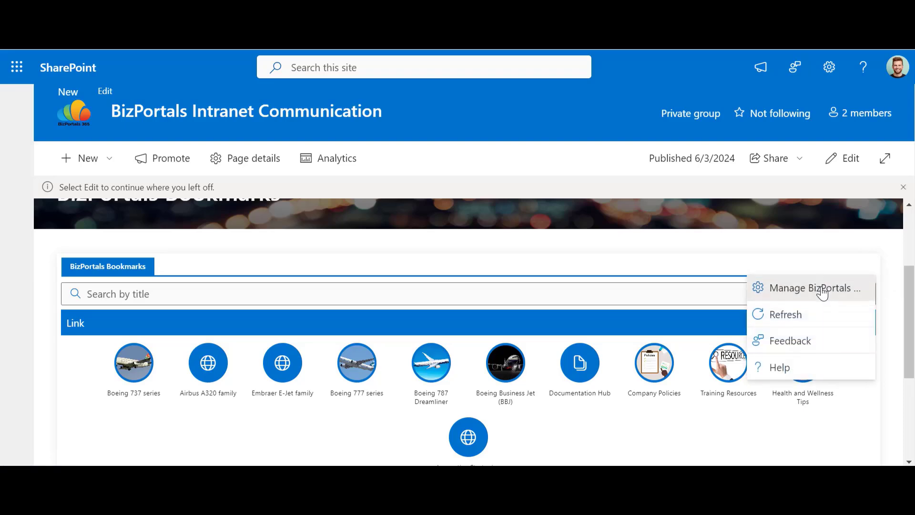
click(811, 288)
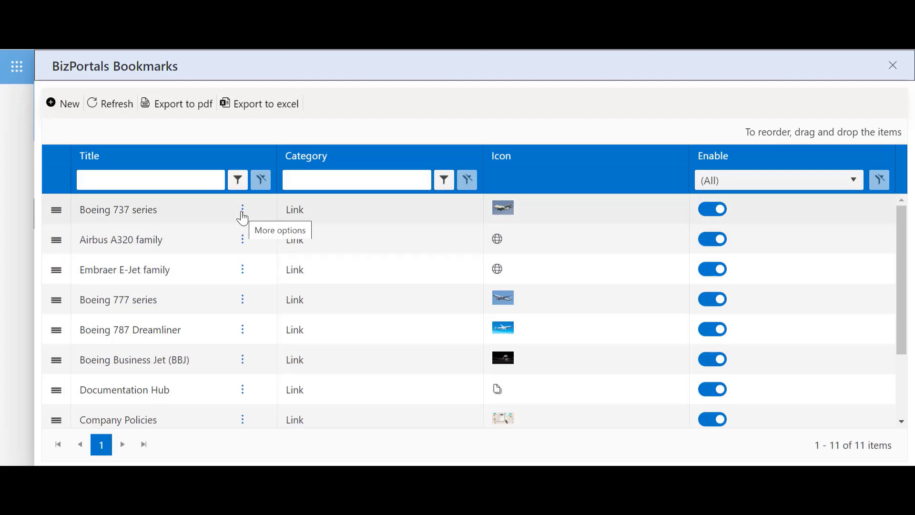
click(132, 214)
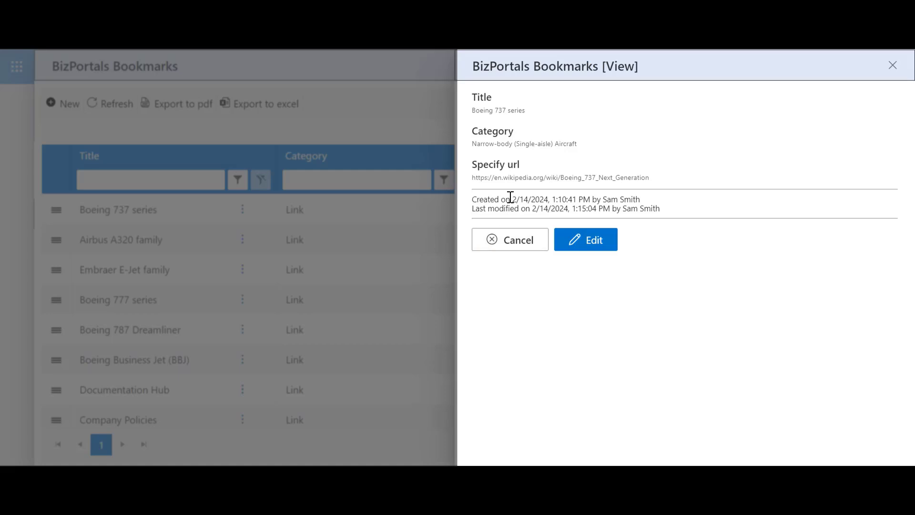
click(504, 245)
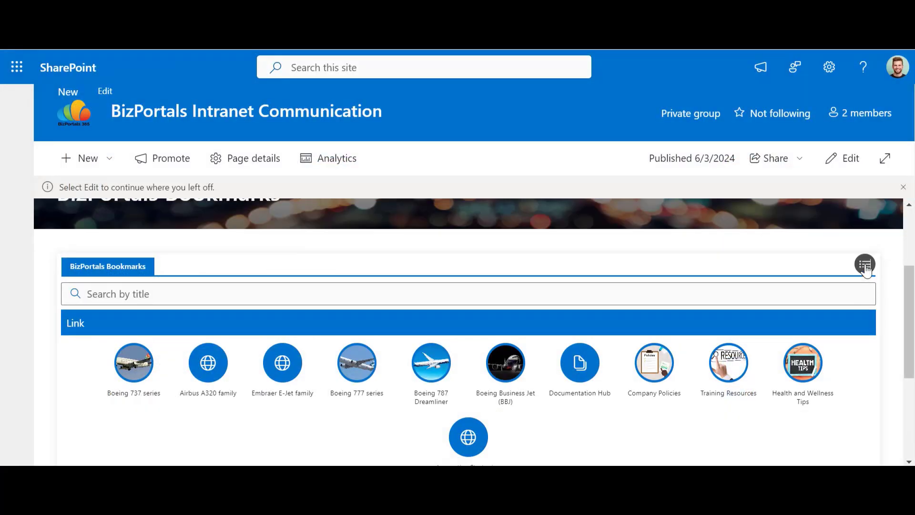
Step: Open the Airbus A320 family bookmark for editing from the management list and save it with its existing details
click(865, 265)
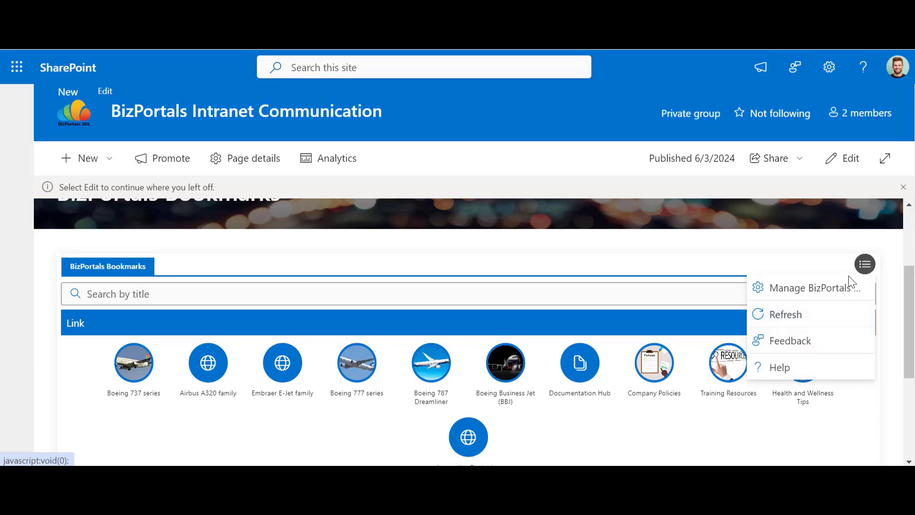
click(836, 292)
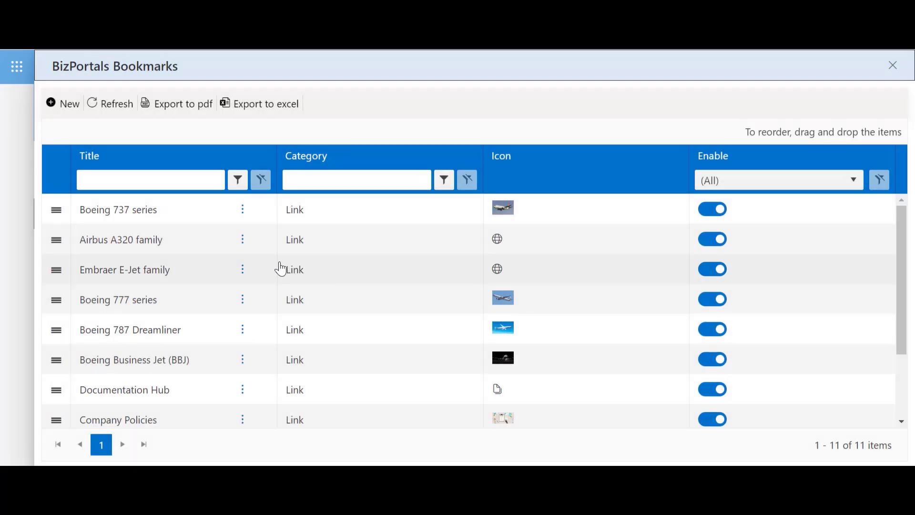
click(243, 243)
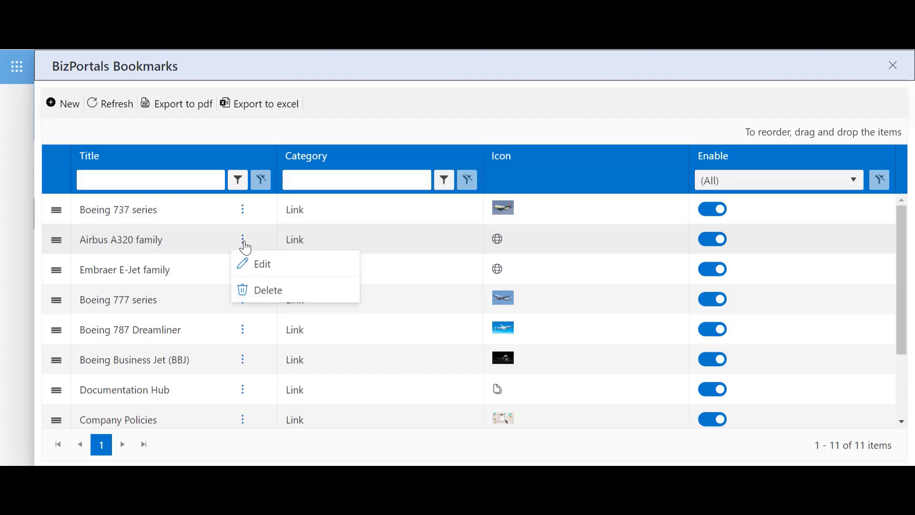
click(248, 268)
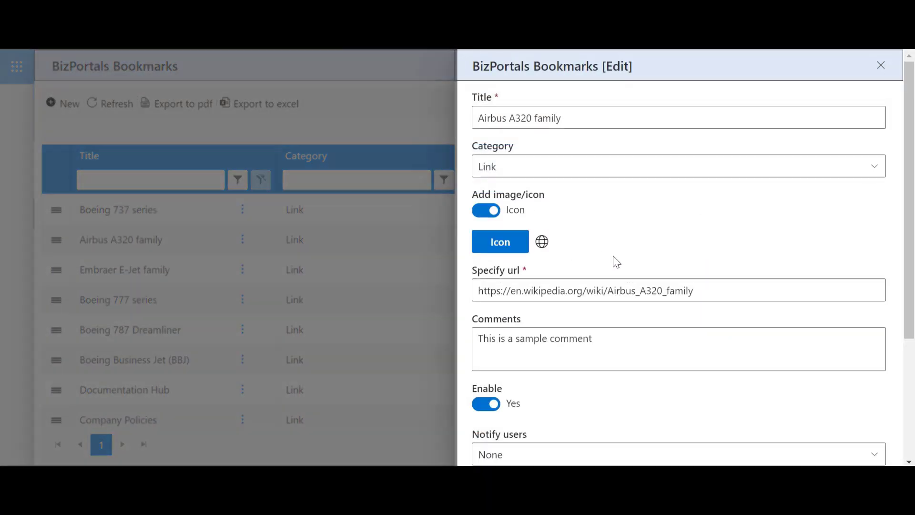
scroll(617, 262, down, 3)
click(580, 449)
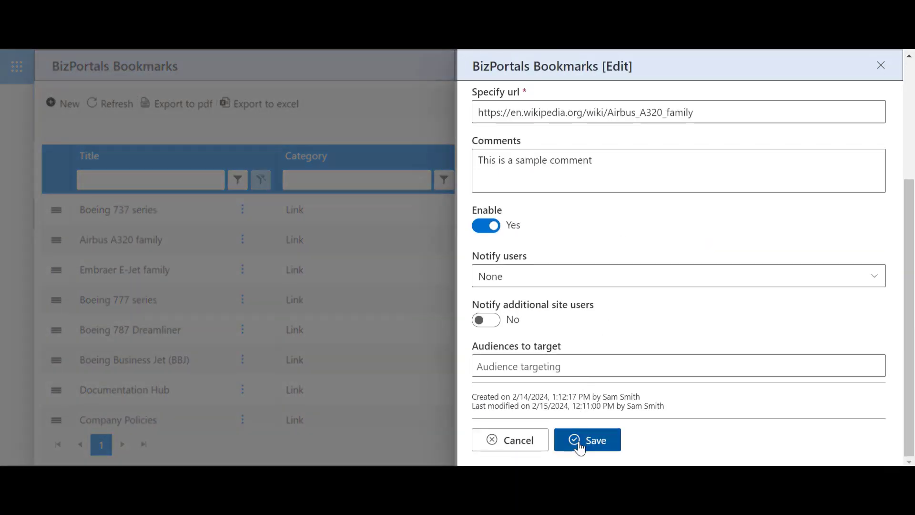